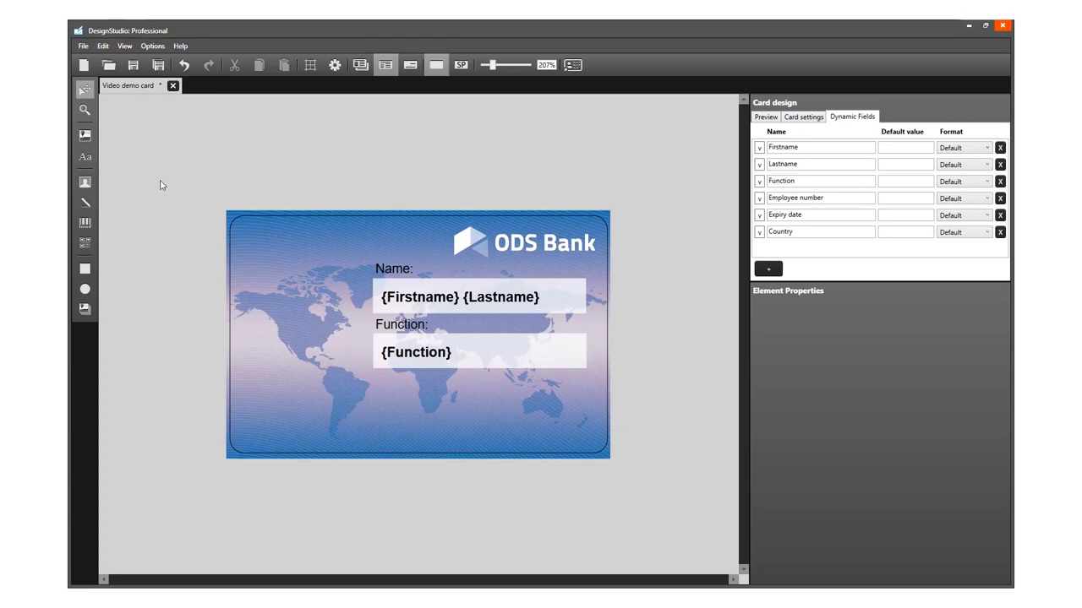
Show the alignment grid and place a passport photo placeholder on the card
{"action": "left_click", "coordinate": [307, 71]}
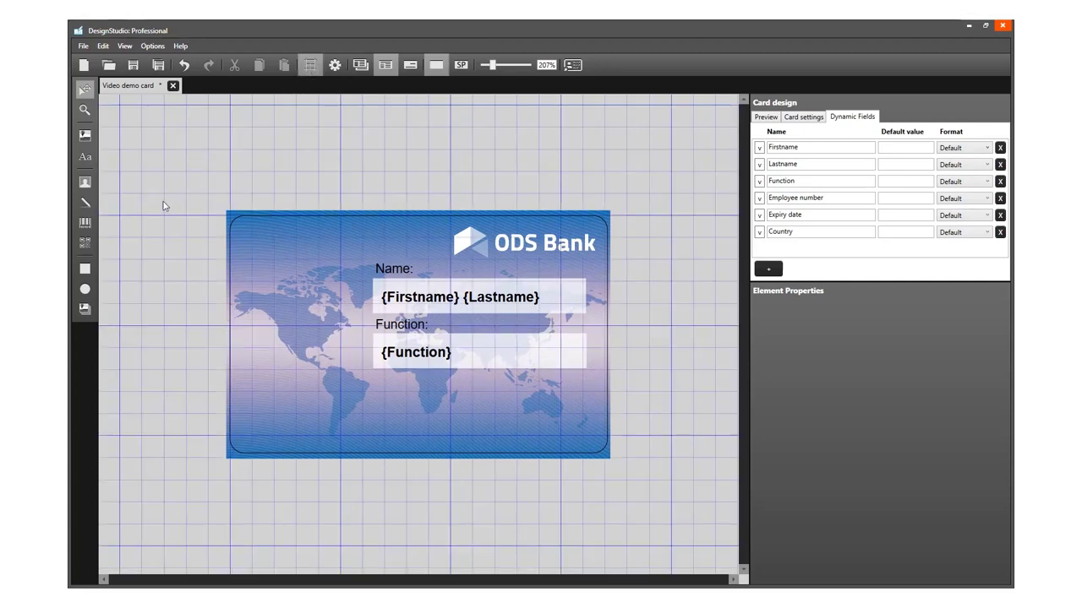
{"action": "left_click", "coordinate": [84, 181]}
{"action": "left_click", "coordinate": [258, 272]}
Move the passport photo to the card's top-left beside the name fields and shrink it
{"action": "left_click_drag", "start_coordinate": [336, 376], "coordinate": [310, 321]}
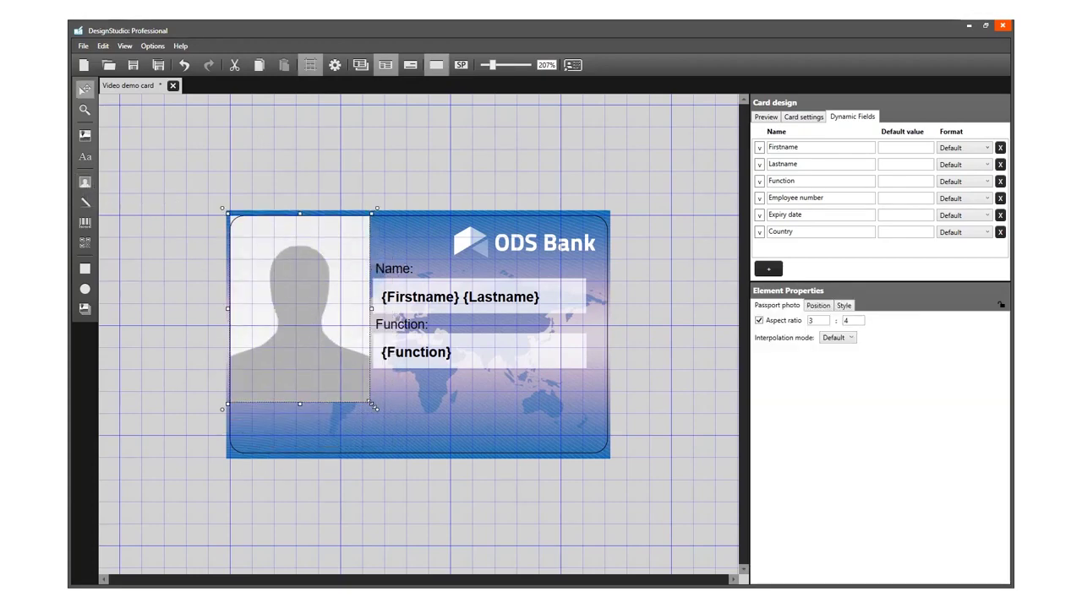
{"action": "left_click_drag", "start_coordinate": [372, 404], "coordinate": [351, 379]}
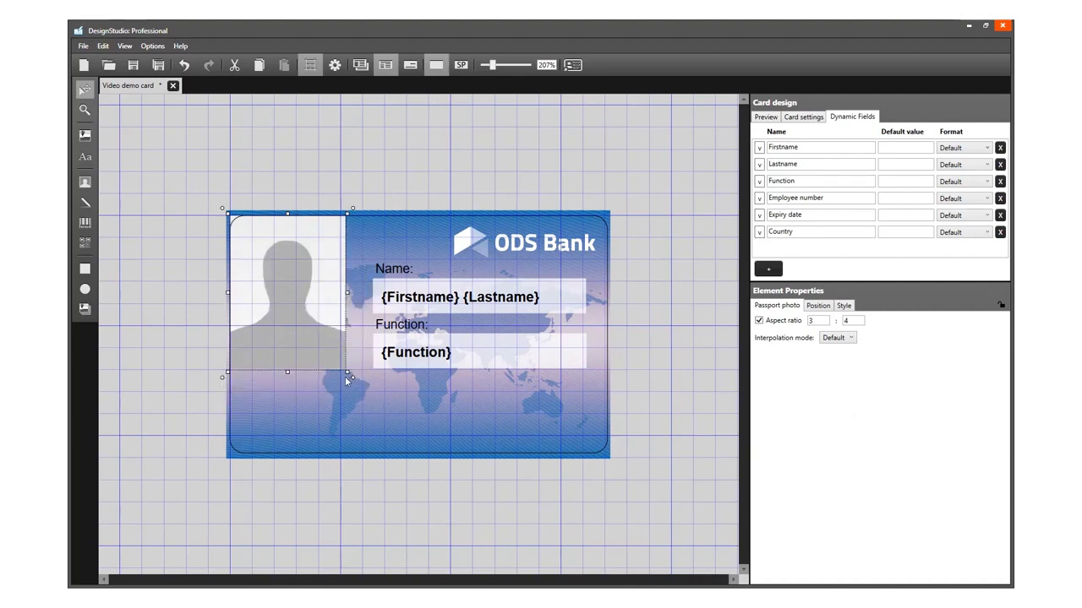
{"action": "left_click_drag", "start_coordinate": [227, 213], "coordinate": [239, 232]}
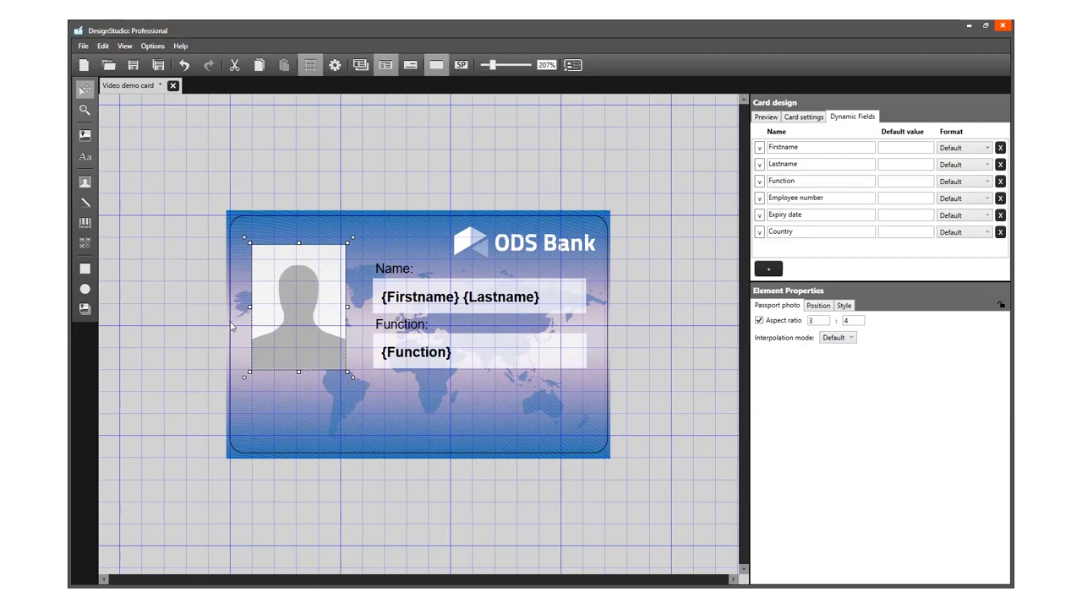
{"action": "left_click", "coordinate": [844, 306]}
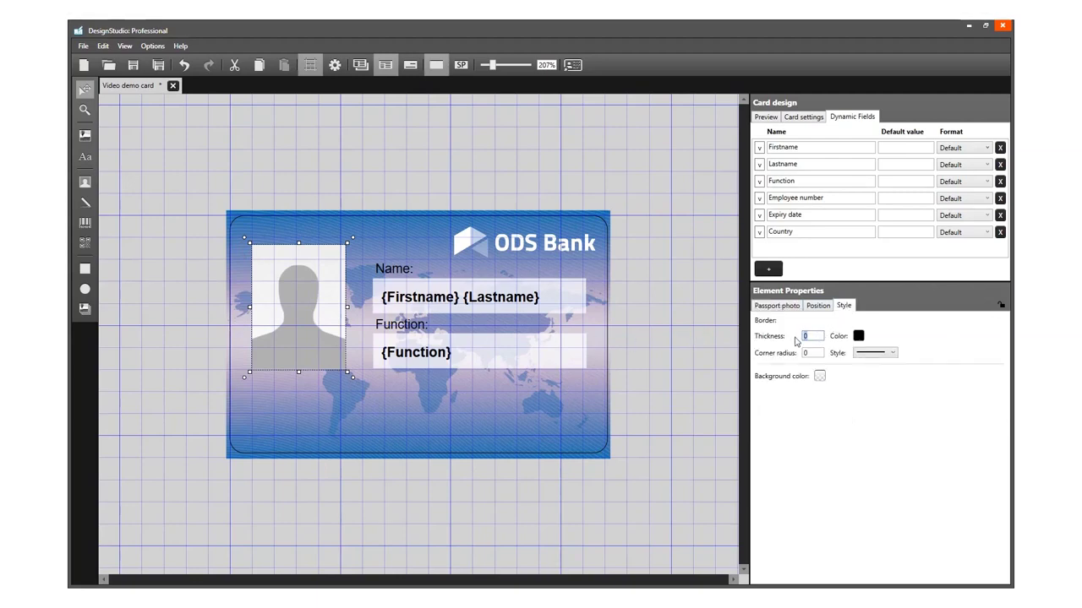
Give the passport photo a white border with thickness 1
{"action": "type", "text": "1"}
{"action": "left_click", "coordinate": [857, 336]}
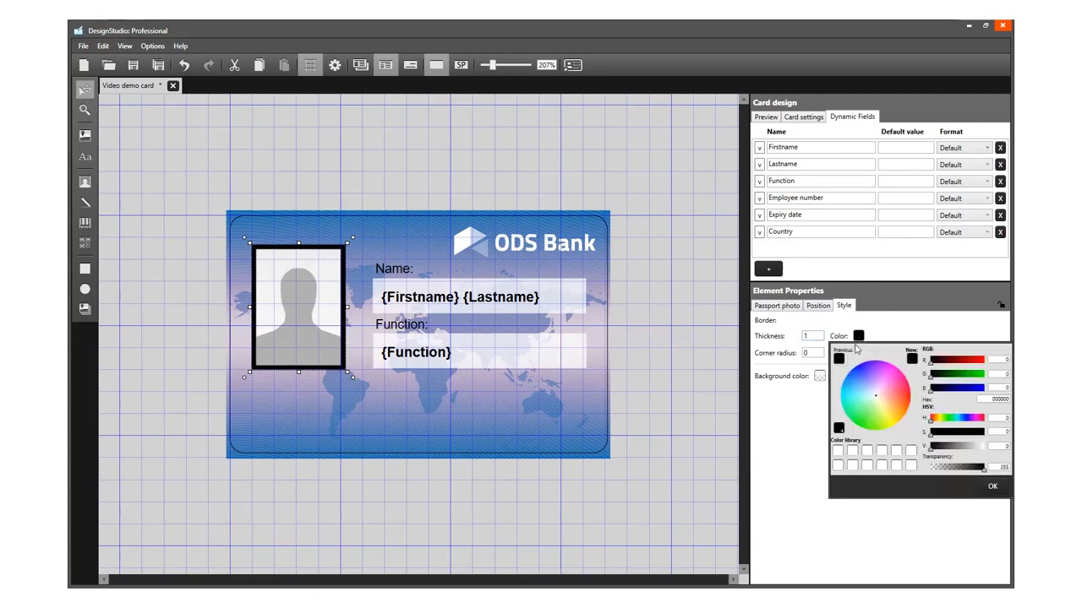
{"action": "left_click", "coordinate": [837, 452]}
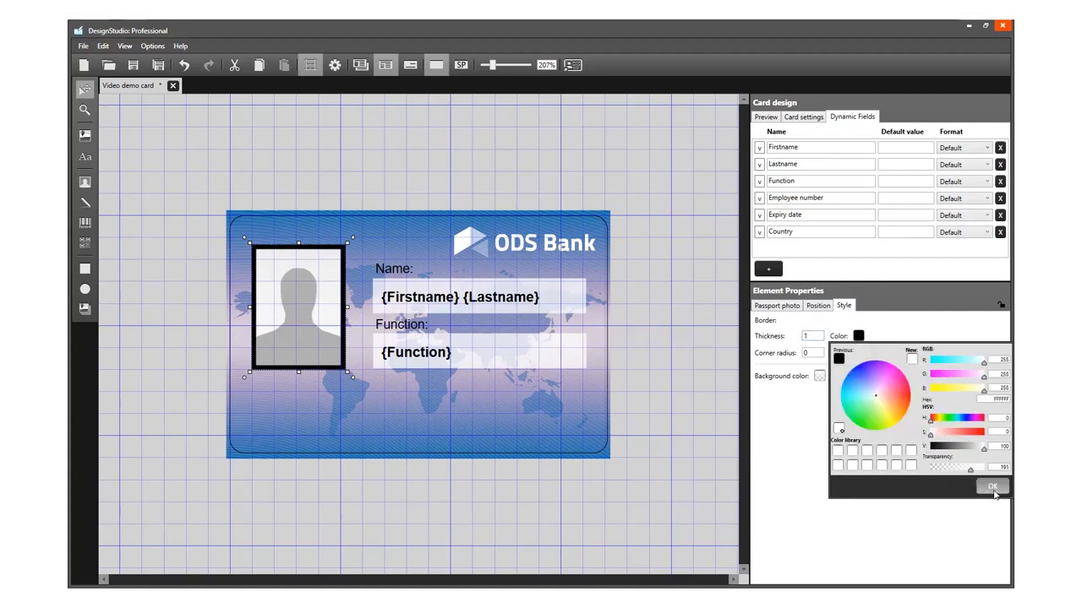
{"action": "left_click", "coordinate": [993, 488]}
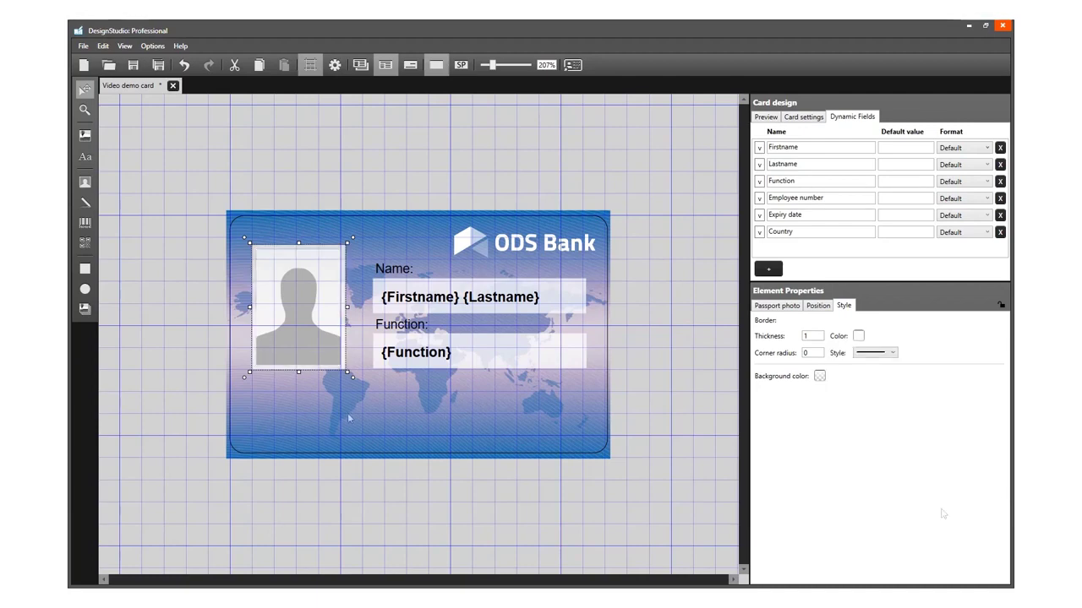
{"action": "left_click", "coordinate": [161, 225]}
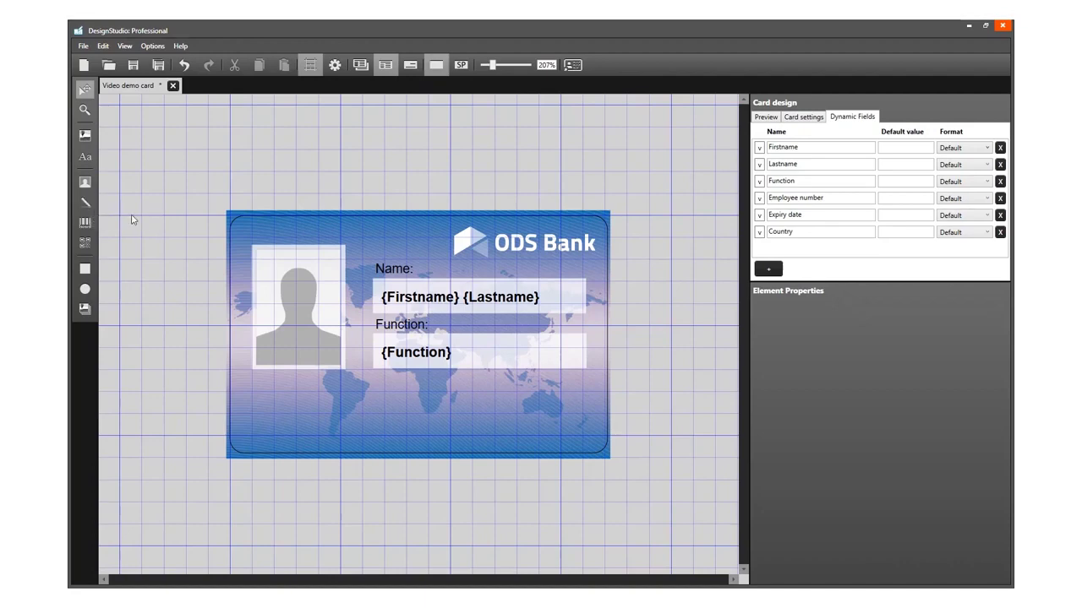
{"action": "key", "text": "Tab"}
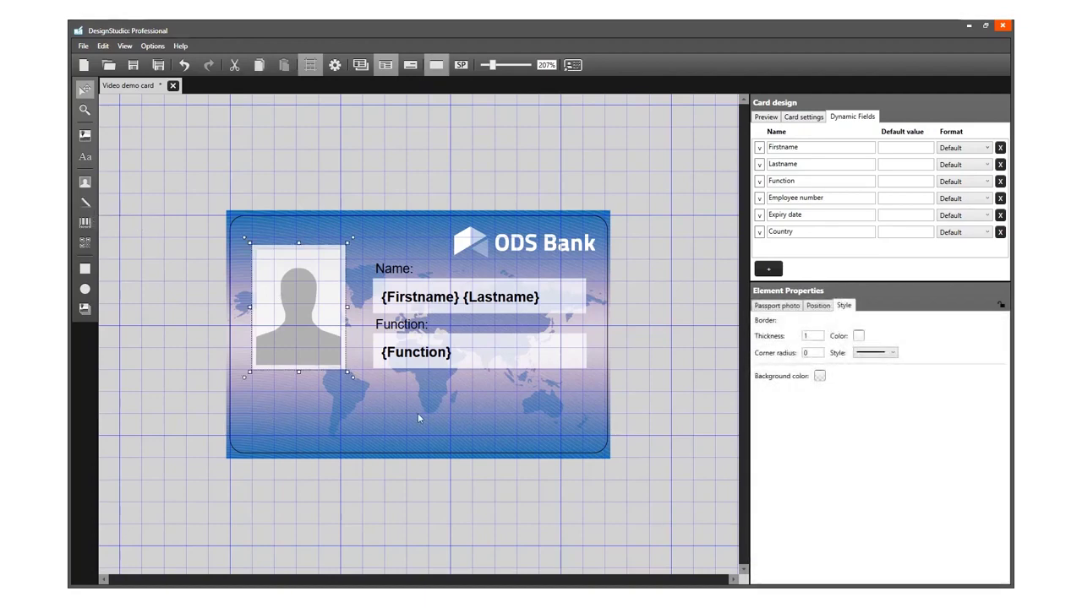
Place a signature placeholder at the card's lower left, under the photo
{"action": "left_click", "coordinate": [161, 226]}
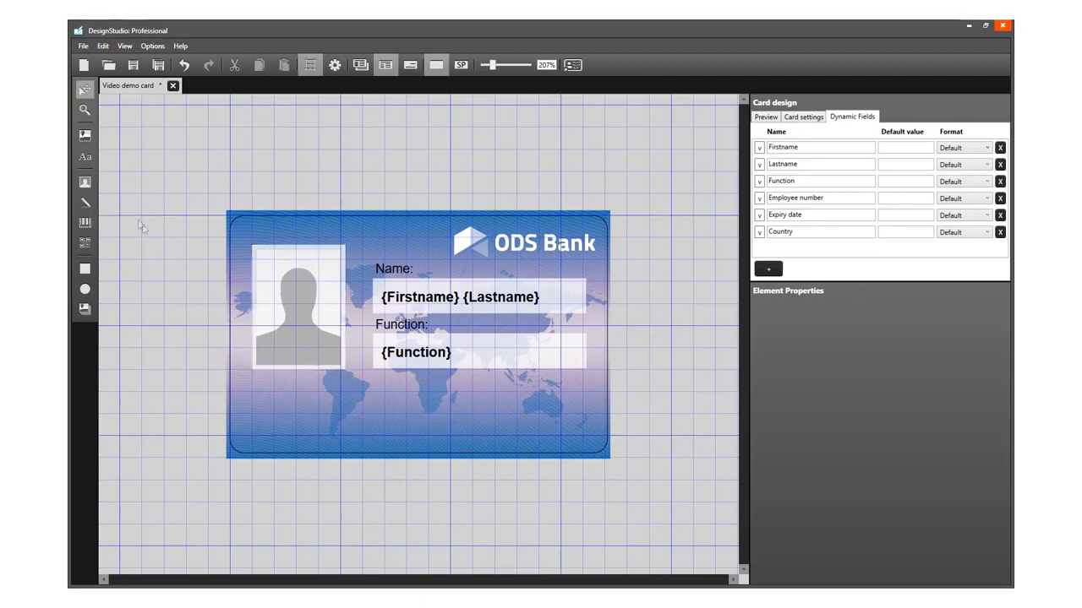
{"action": "left_click", "coordinate": [88, 204]}
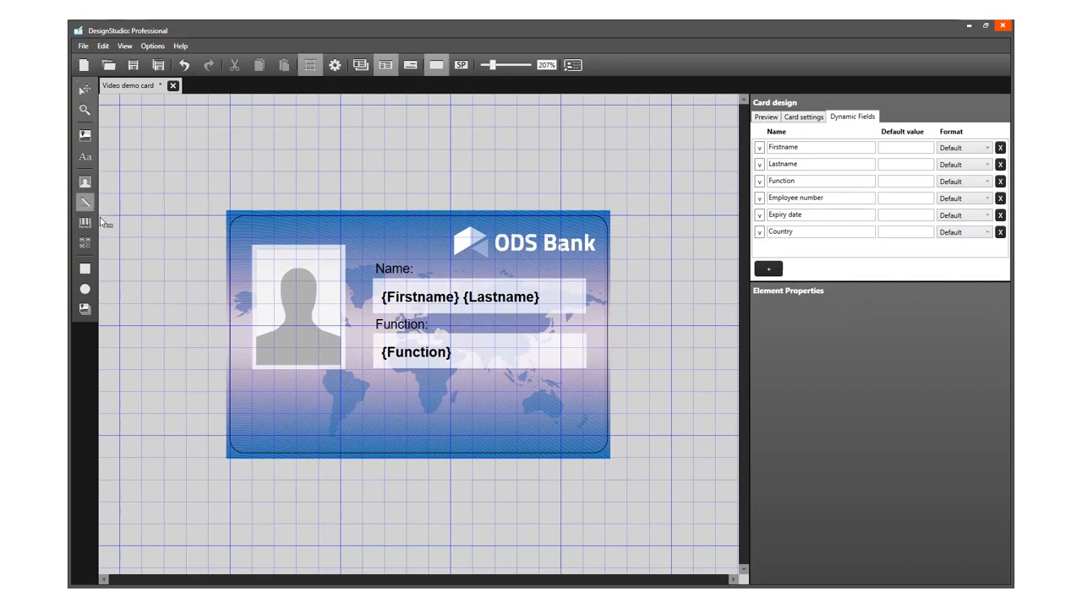
{"action": "left_click", "coordinate": [255, 395]}
{"action": "left_click_drag", "start_coordinate": [315, 427], "coordinate": [309, 417]}
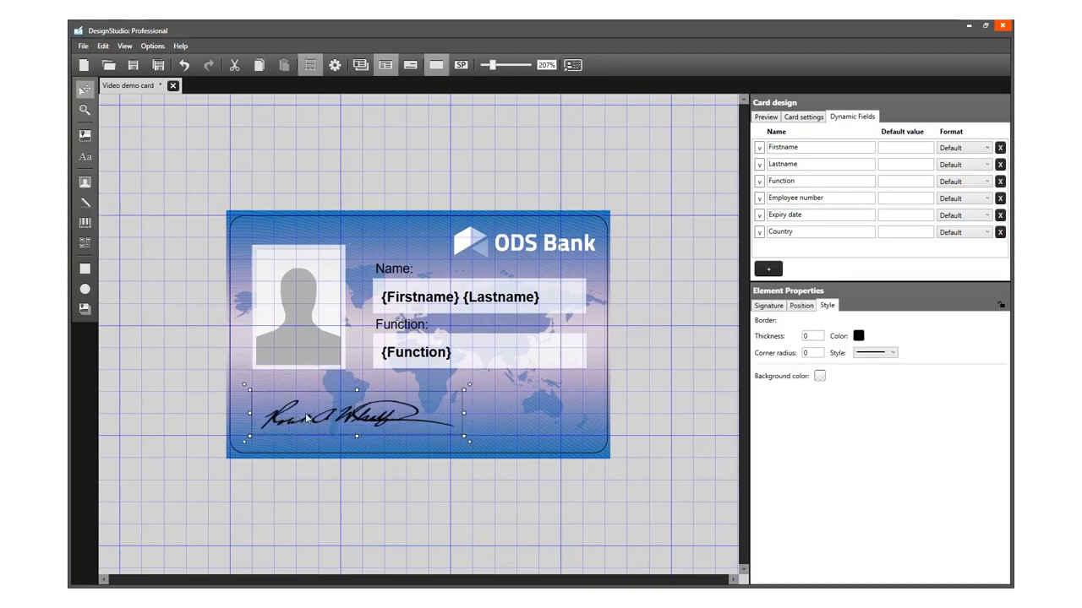
Give the signature a semi-transparent white background
{"action": "left_click", "coordinate": [818, 377]}
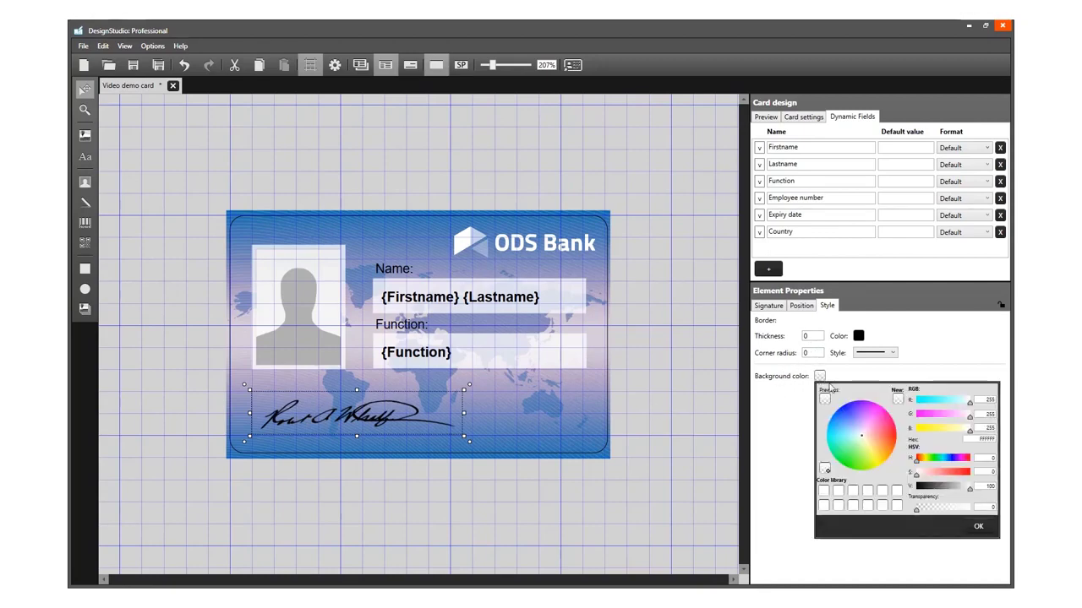
{"action": "left_click", "coordinate": [958, 510]}
{"action": "left_click", "coordinate": [978, 528]}
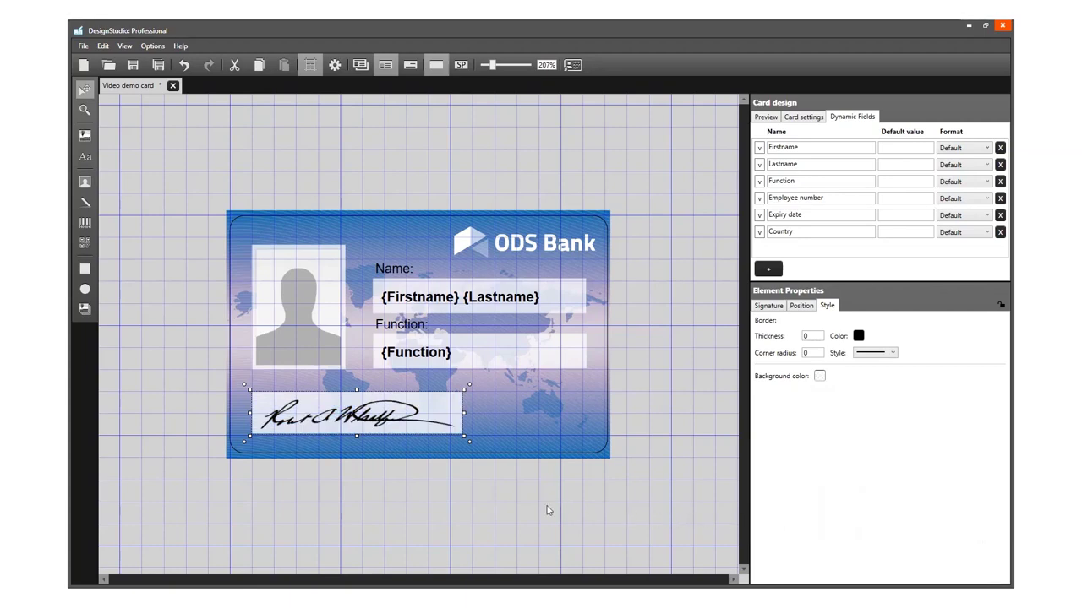
{"action": "left_click", "coordinate": [509, 505]}
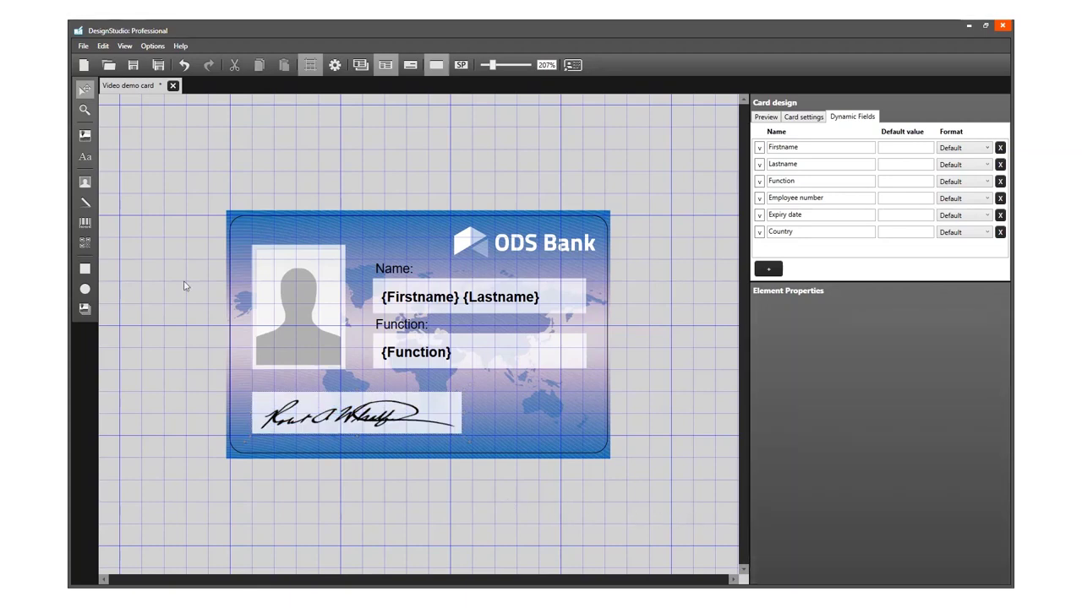
{"action": "left_click", "coordinate": [299, 284]}
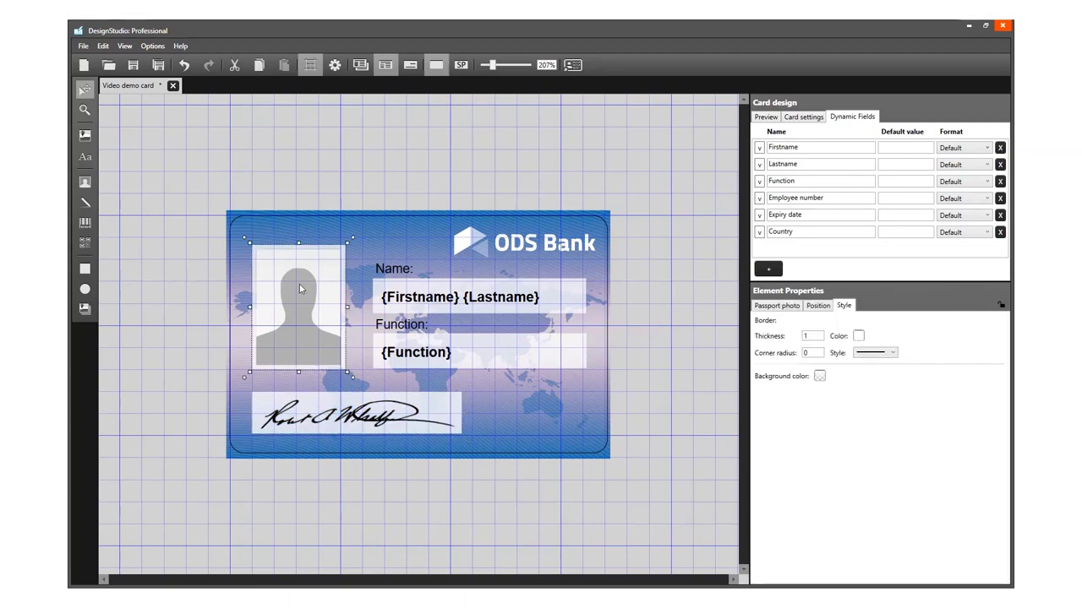
{"action": "left_click", "coordinate": [313, 428]}
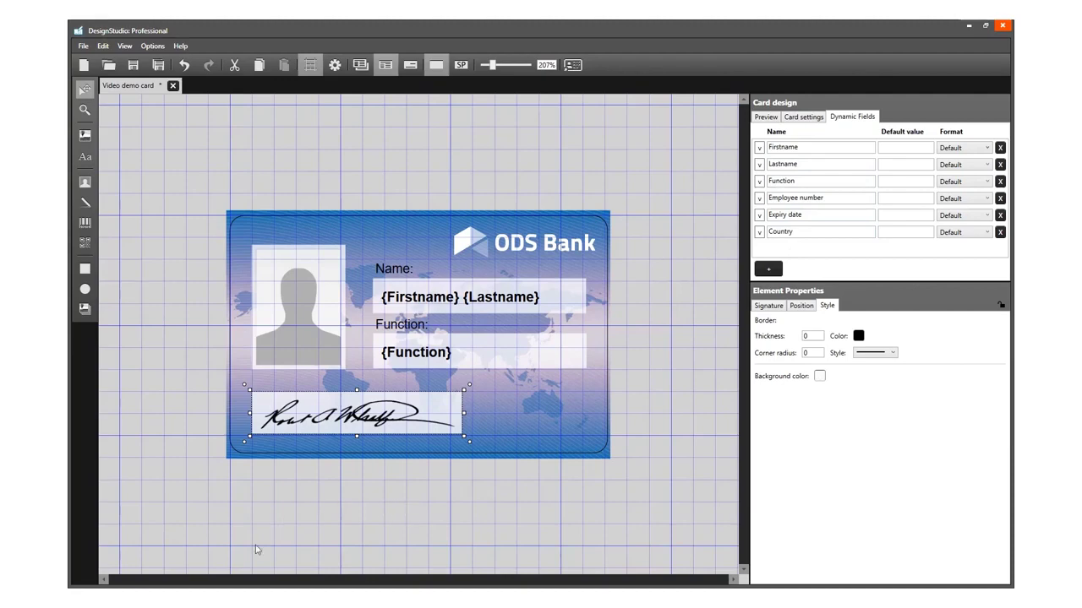
{"action": "key", "text": "alt+Tab"}
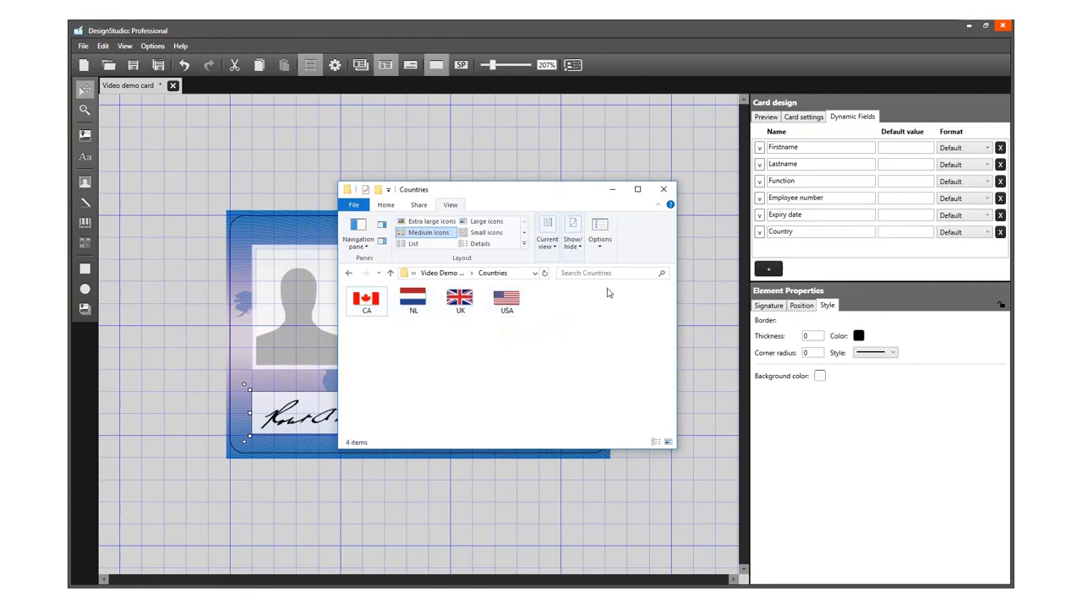
{"action": "left_click", "coordinate": [613, 189]}
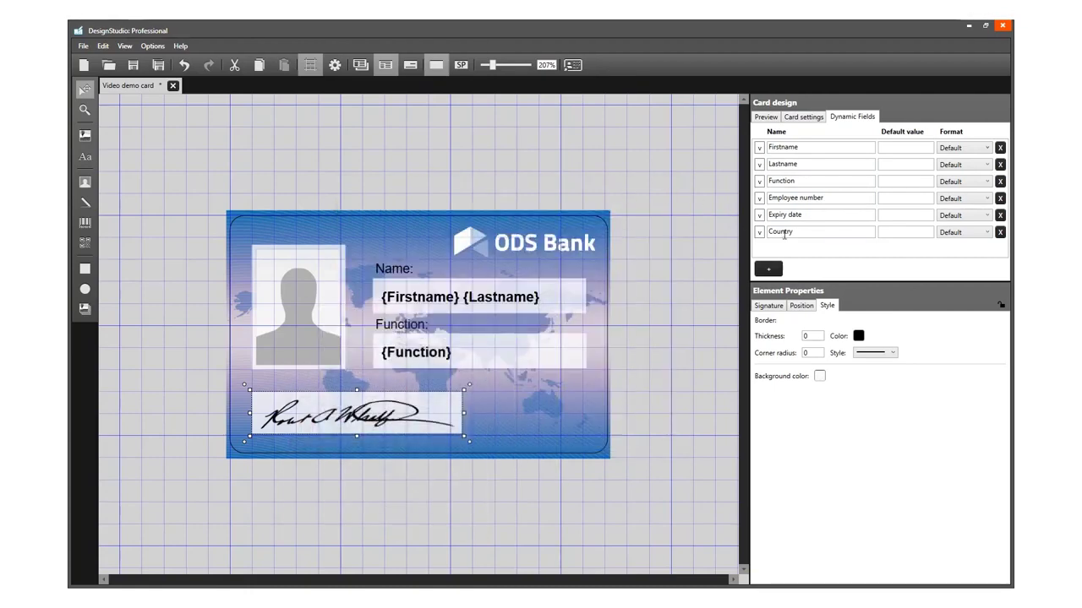
{"action": "left_click", "coordinate": [682, 233]}
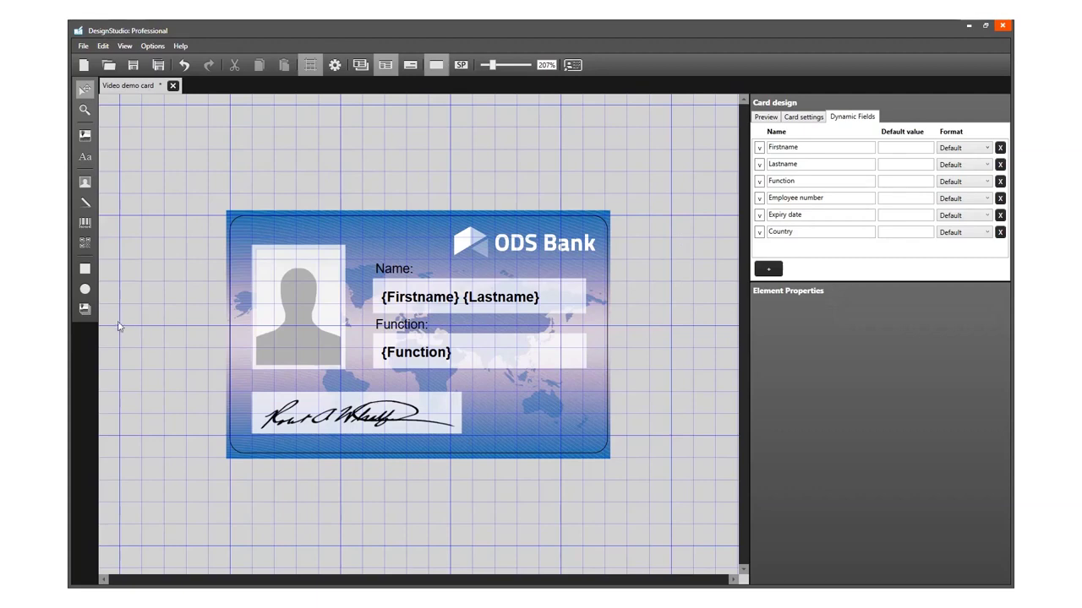
{"action": "left_click", "coordinate": [85, 310]}
Place and shrink a logo element, hide the grid, and nudge the logo slightly right and down
{"action": "left_click", "coordinate": [510, 402]}
{"action": "left_click_drag", "start_coordinate": [679, 526], "coordinate": [526, 413]}
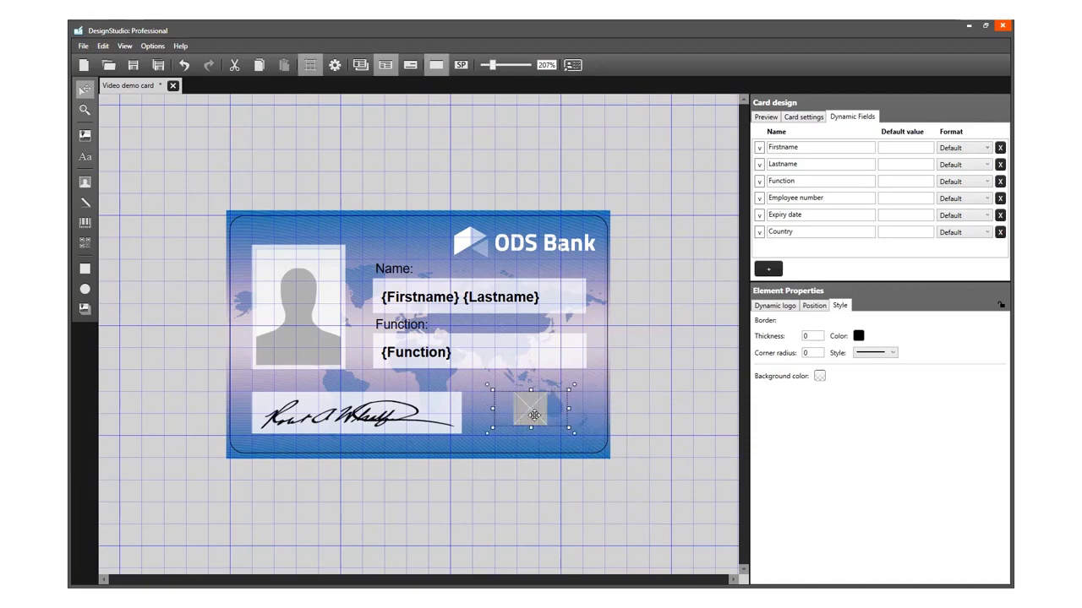
{"action": "left_click", "coordinate": [310, 65]}
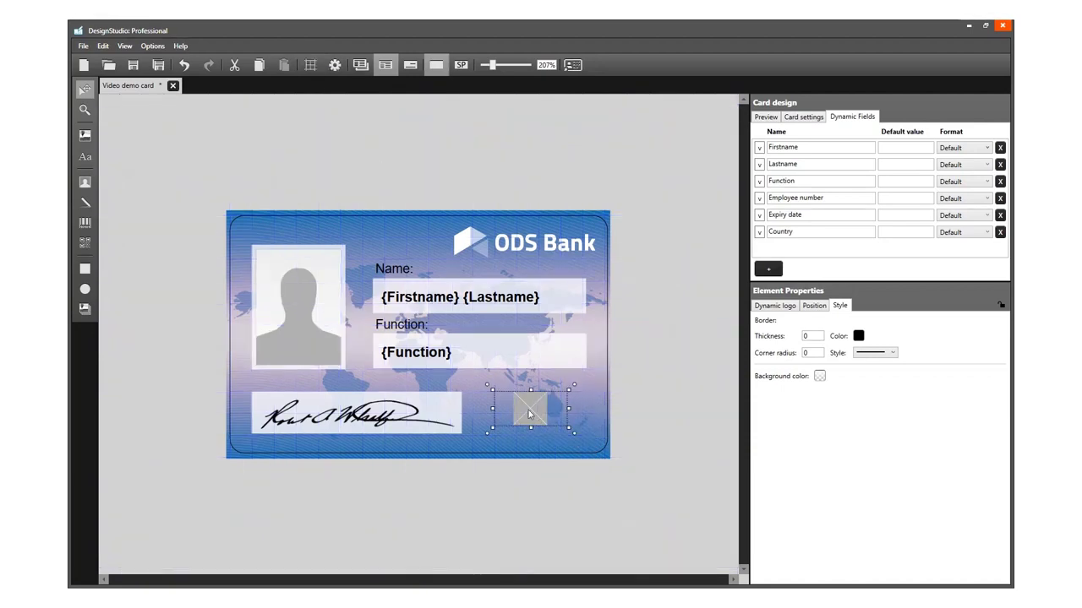
{"action": "left_click_drag", "start_coordinate": [531, 412], "coordinate": [533, 417]}
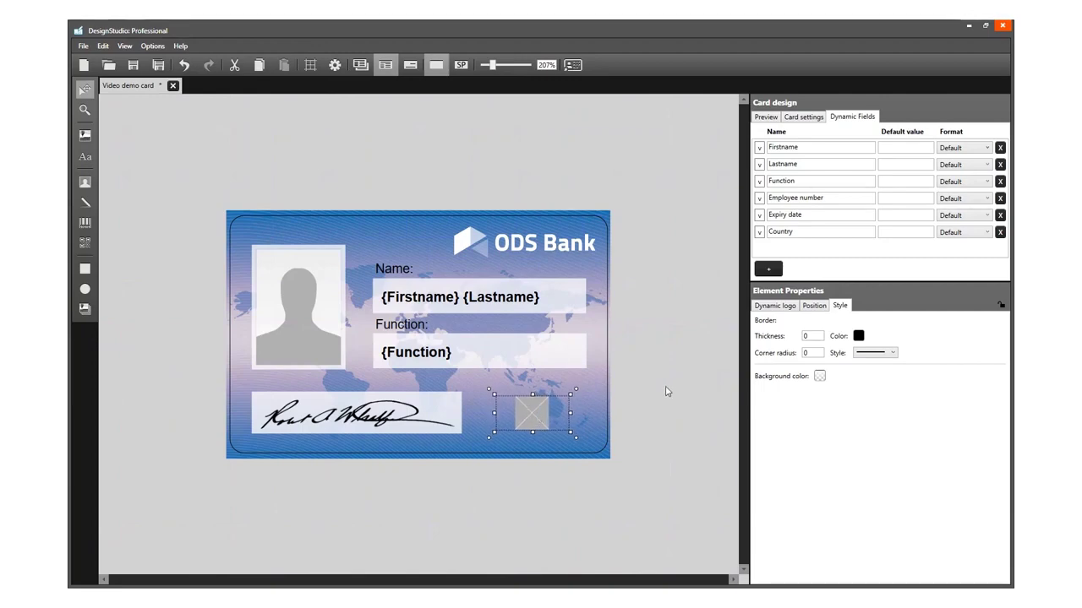
{"action": "left_click", "coordinate": [769, 310]}
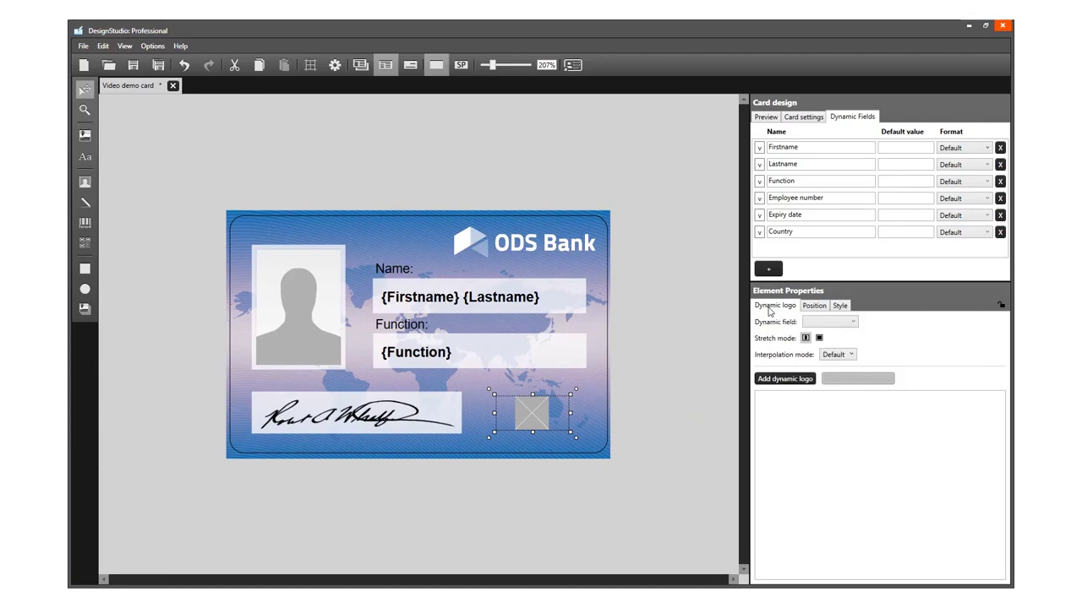
Bind the logo to the Country field, fitted inside its box with original aspect ratio
{"action": "left_click", "coordinate": [817, 326]}
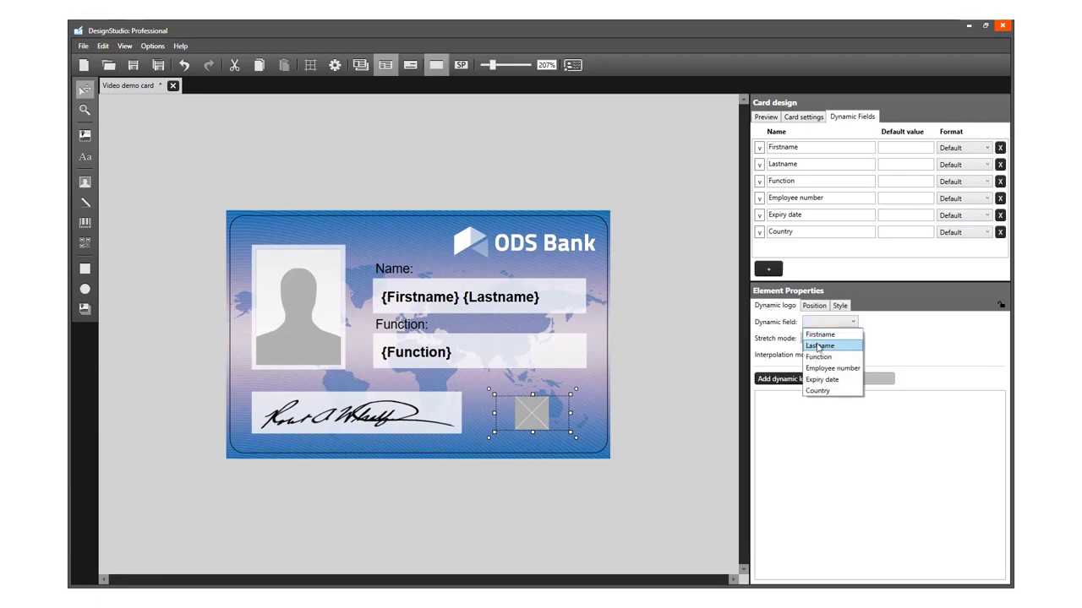
{"action": "left_click", "coordinate": [815, 392]}
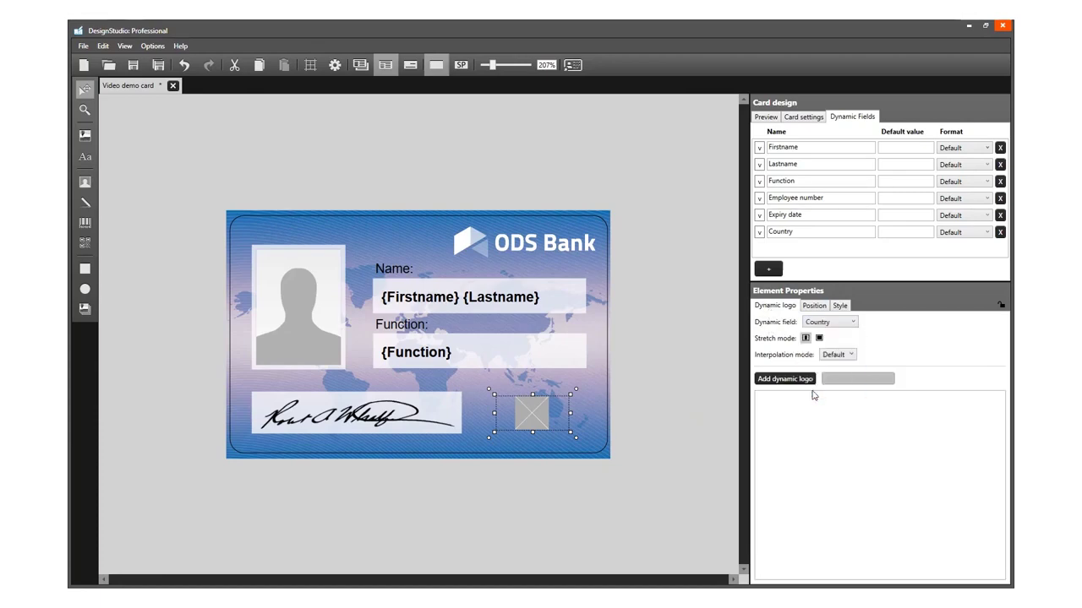
{"action": "left_click", "coordinate": [818, 340]}
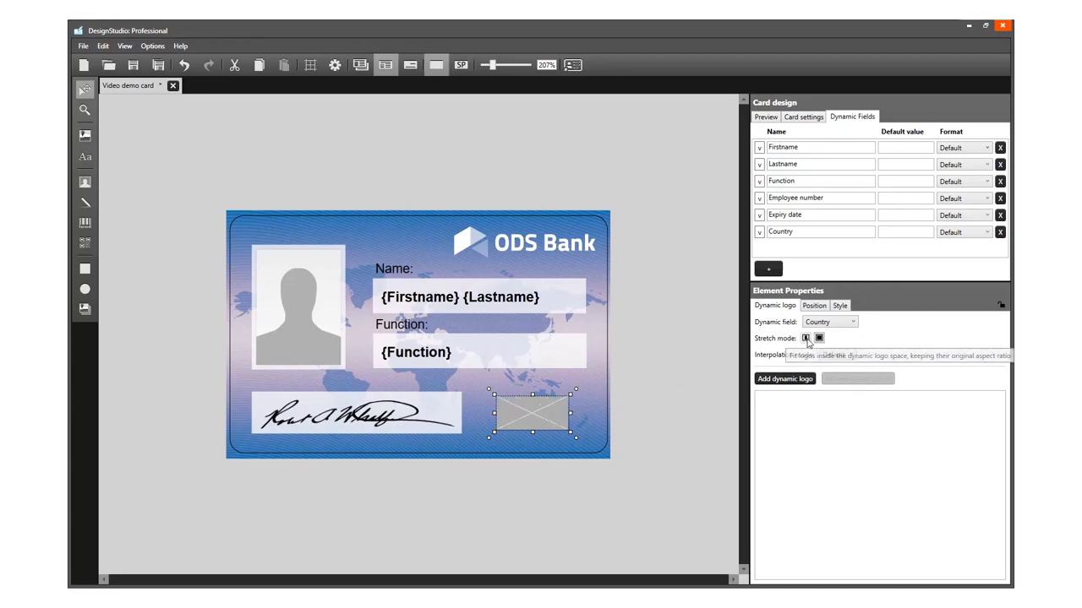
{"action": "left_click", "coordinate": [806, 339]}
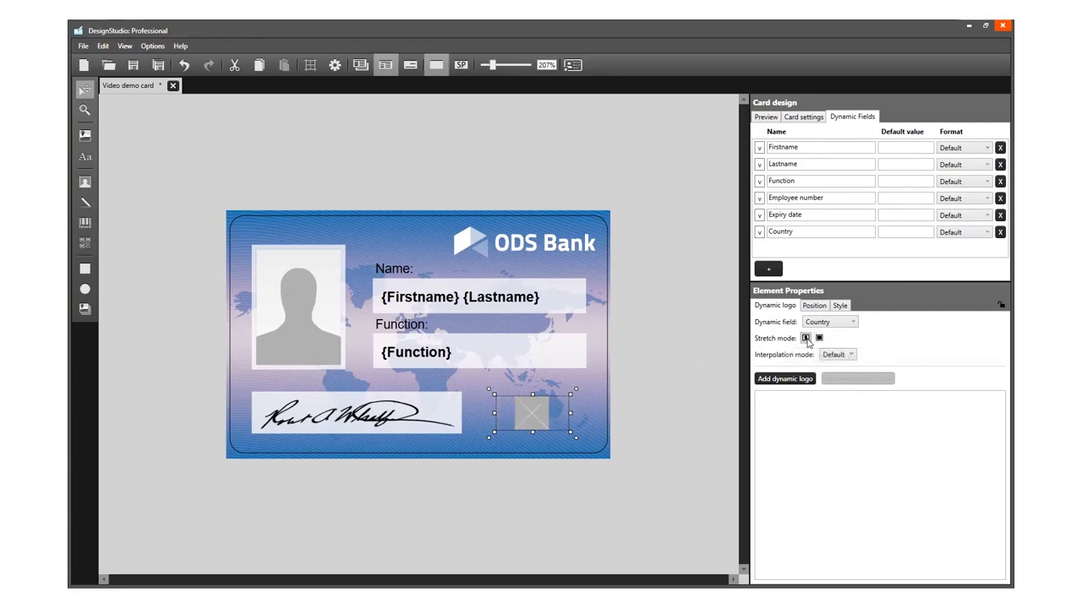
{"action": "left_click", "coordinate": [786, 380]}
Add three more dynamic logo entries and load the USA flag into the first
{"action": "left_click", "coordinate": [787, 381]}
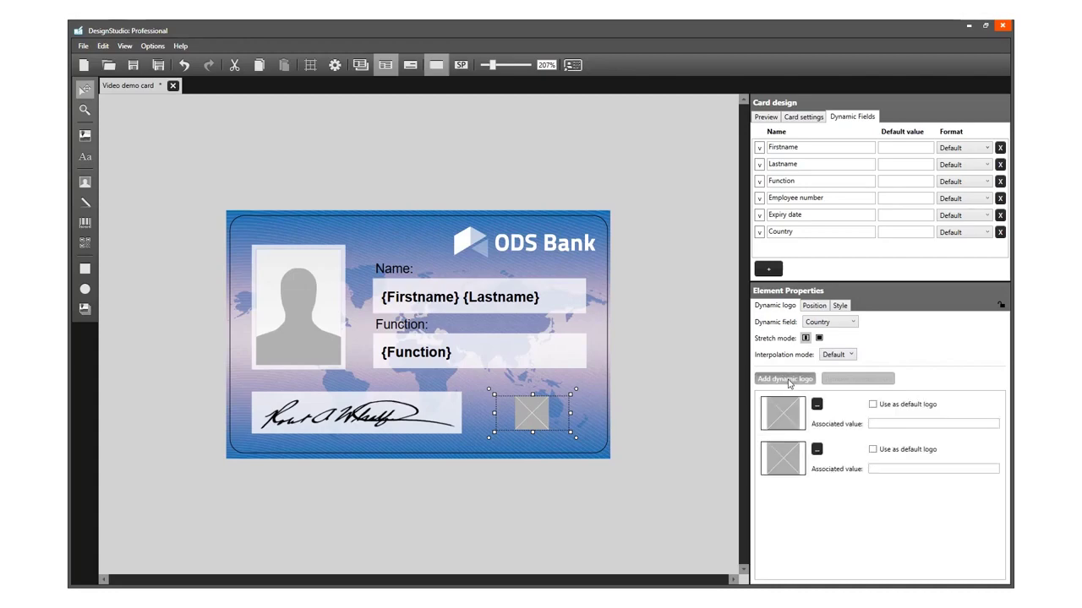
{"action": "left_click", "coordinate": [787, 381]}
{"action": "left_click", "coordinate": [787, 380]}
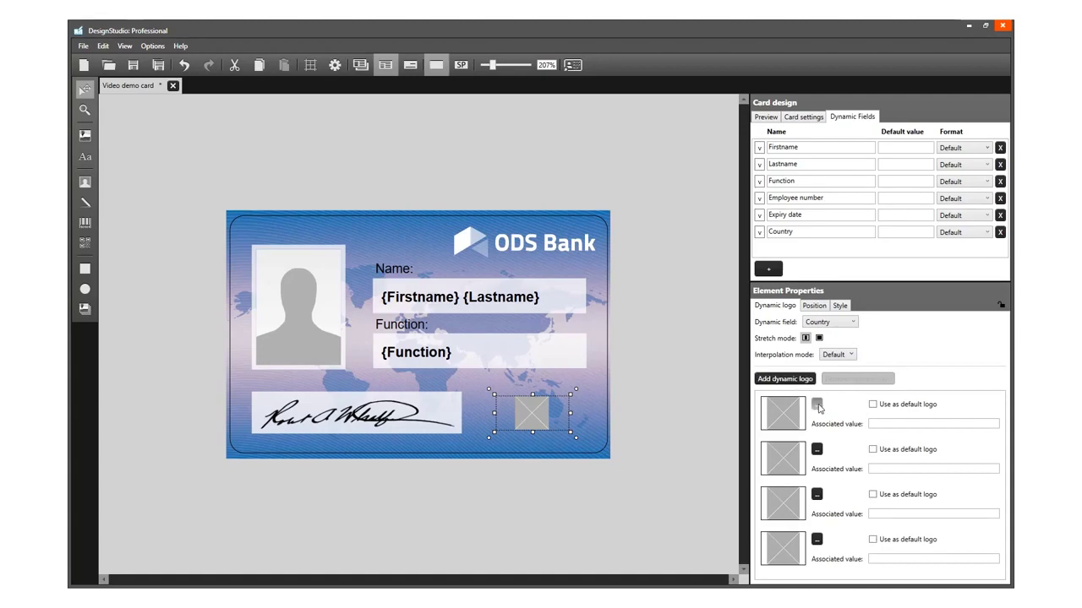
{"action": "left_click", "coordinate": [816, 404]}
{"action": "left_click", "coordinate": [523, 109]}
{"action": "left_click", "coordinate": [445, 297]}
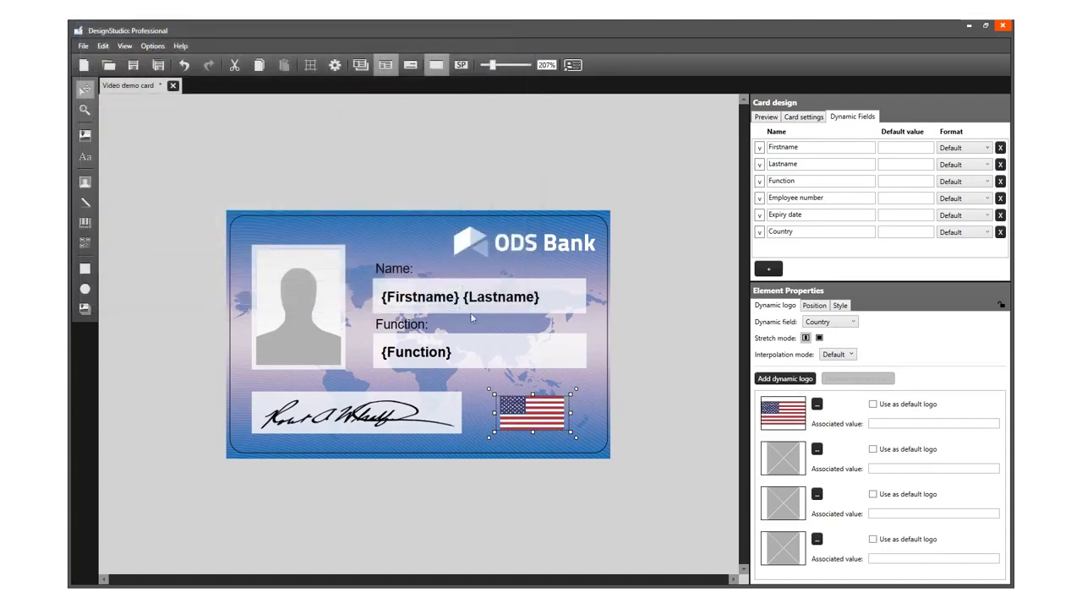
Load the UK, CA and NL flag images into the remaining three entries
{"action": "left_click", "coordinate": [817, 451]}
{"action": "left_click", "coordinate": [441, 105]}
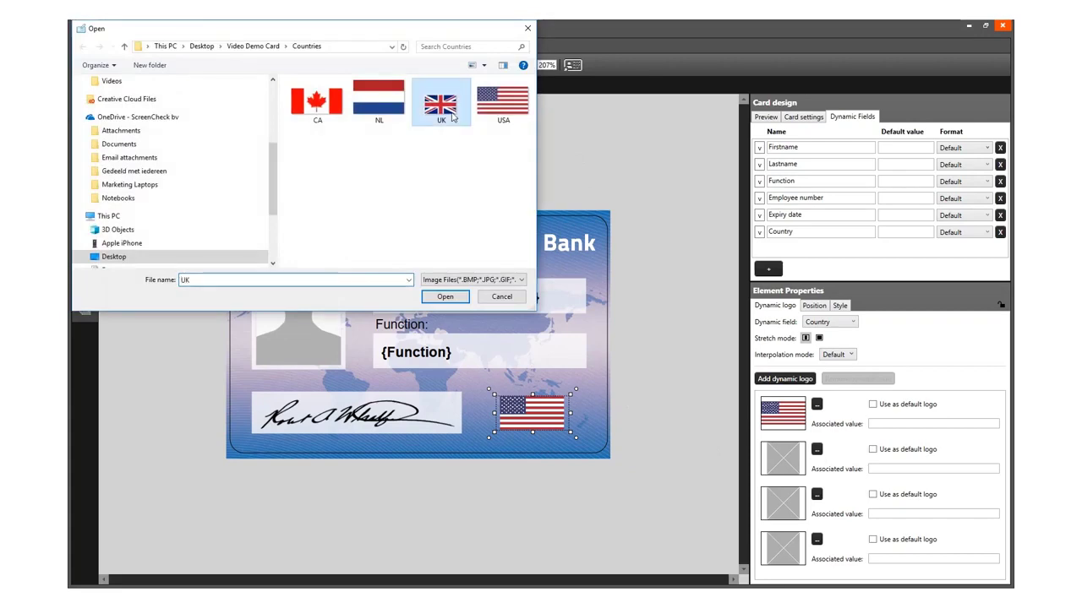
{"action": "left_click", "coordinate": [445, 297]}
{"action": "left_click", "coordinate": [816, 495]}
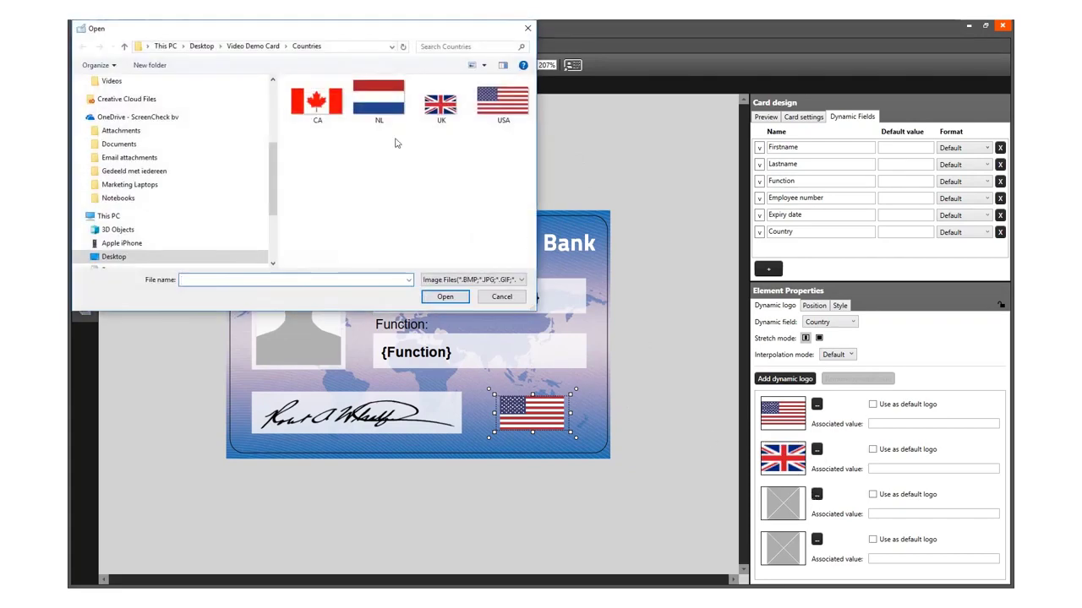
{"action": "left_click", "coordinate": [336, 118]}
{"action": "left_click", "coordinate": [446, 297]}
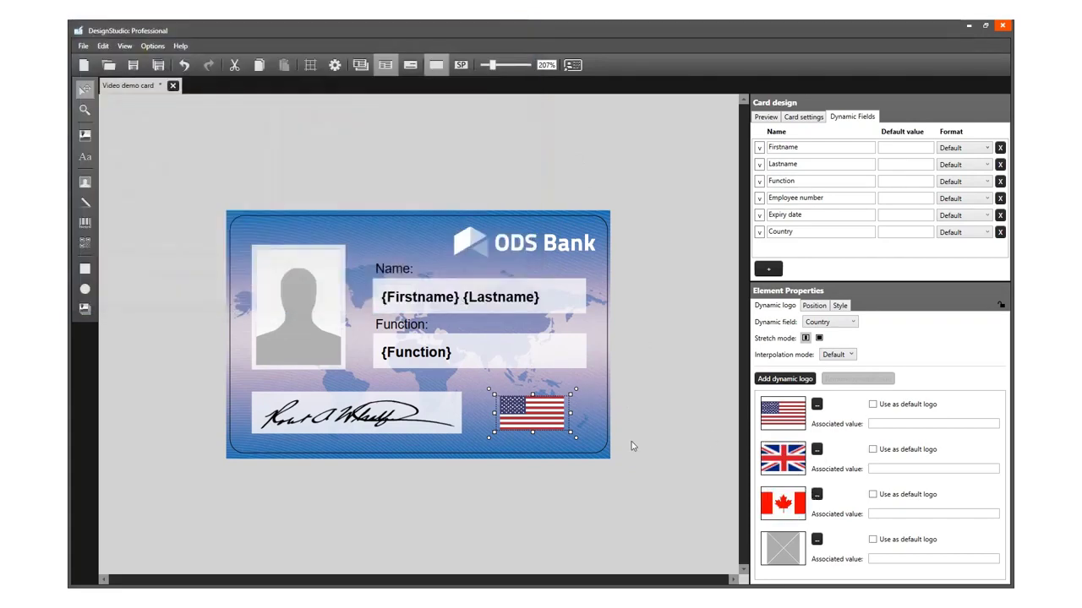
{"action": "left_click", "coordinate": [817, 539]}
{"action": "left_click", "coordinate": [378, 103]}
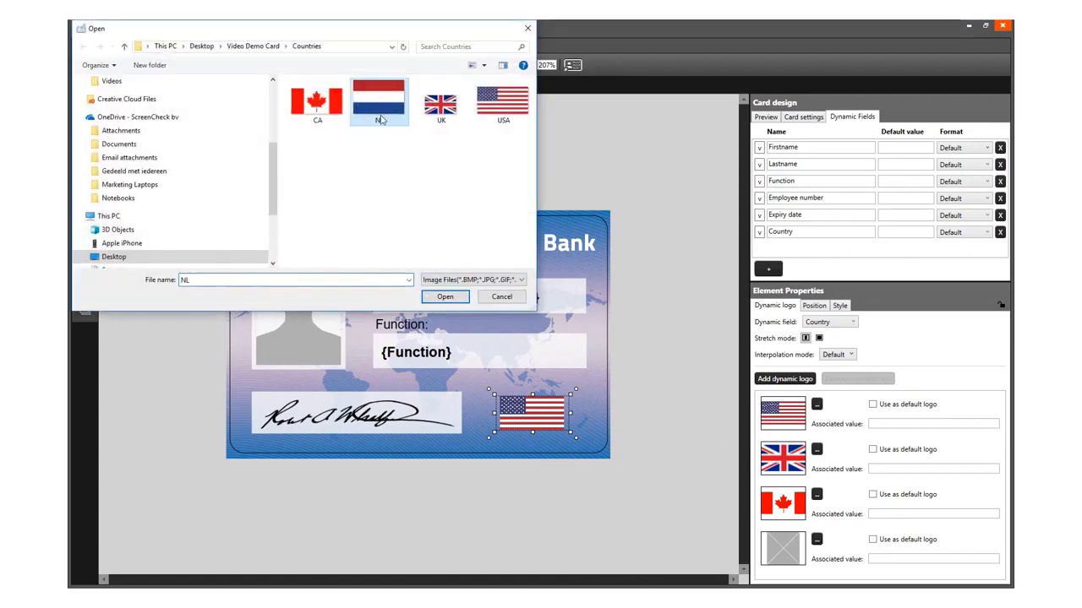
{"action": "left_click", "coordinate": [456, 299]}
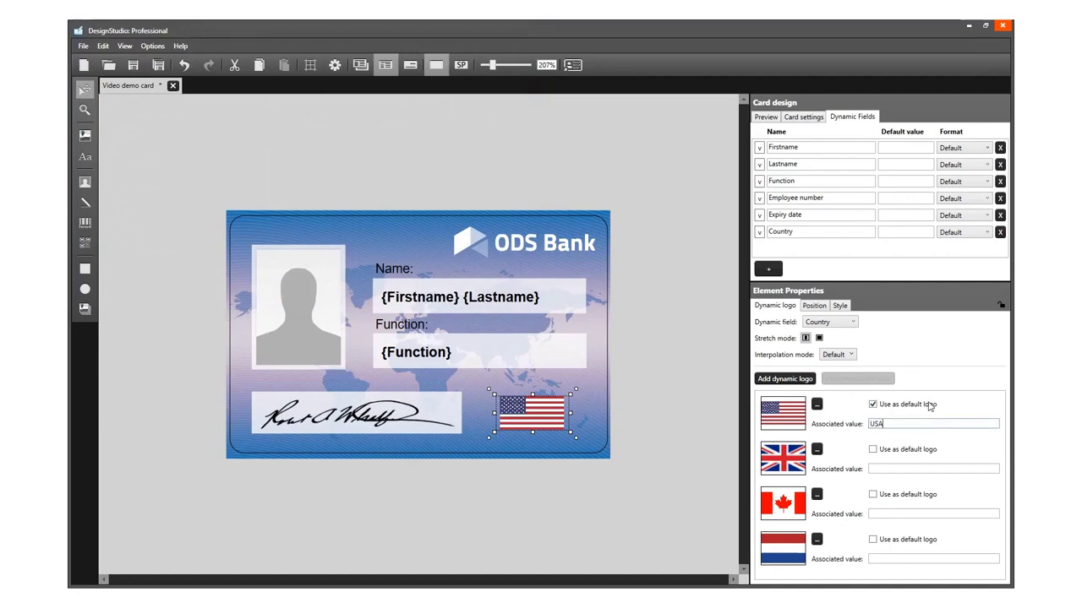
Enter Country values UK, CA and NL for the flag entries and shrink the flag logo
{"action": "left_click", "coordinate": [888, 467]}
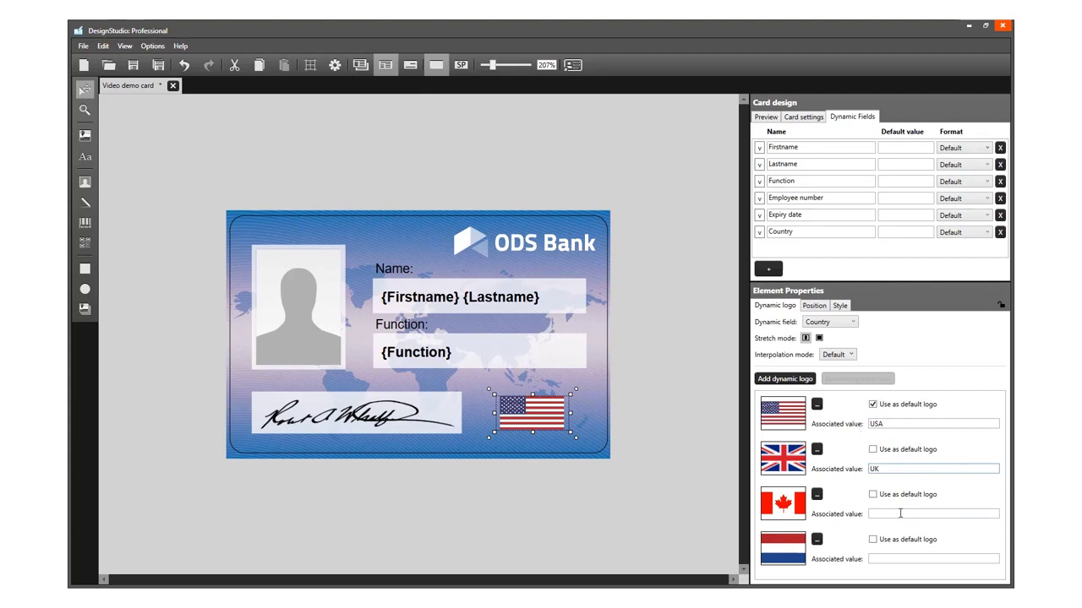
{"action": "left_click", "coordinate": [900, 513]}
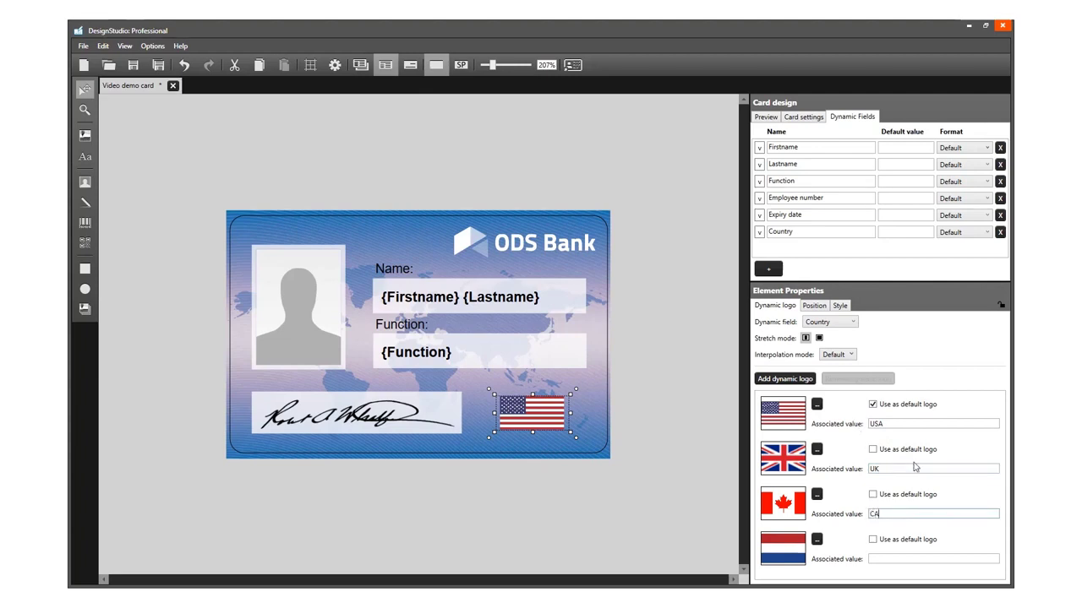
{"action": "left_click", "coordinate": [891, 559]}
{"action": "type", "text": "NL"}
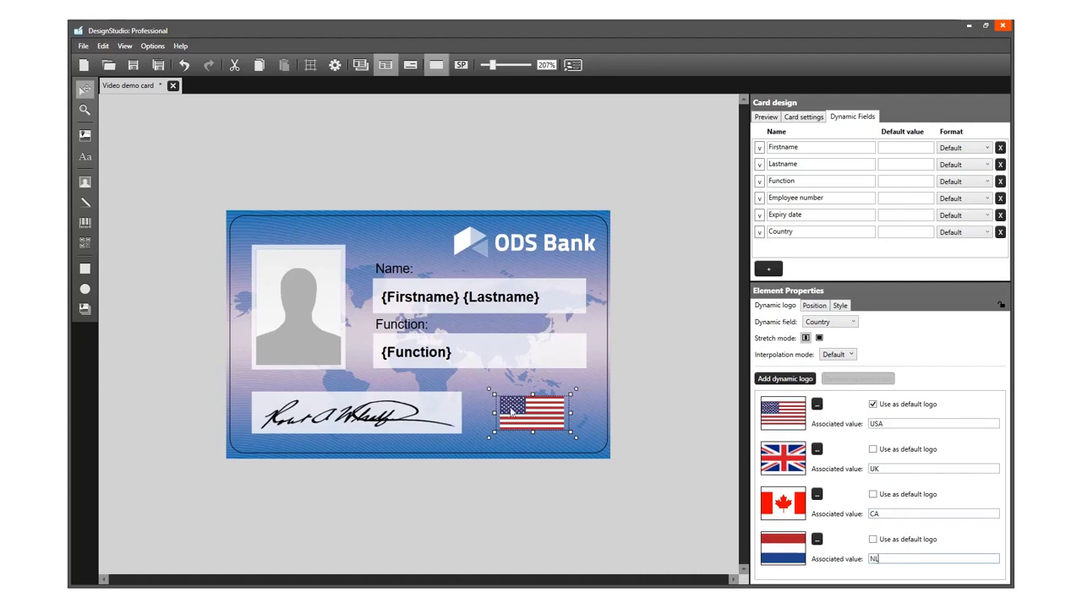
{"action": "left_click_drag", "start_coordinate": [489, 437], "coordinate": [534, 414]}
Save the card design and display front and back sides together at 146% zoom
{"action": "left_click", "coordinate": [634, 411]}
{"action": "key", "text": "ctrl+s"}
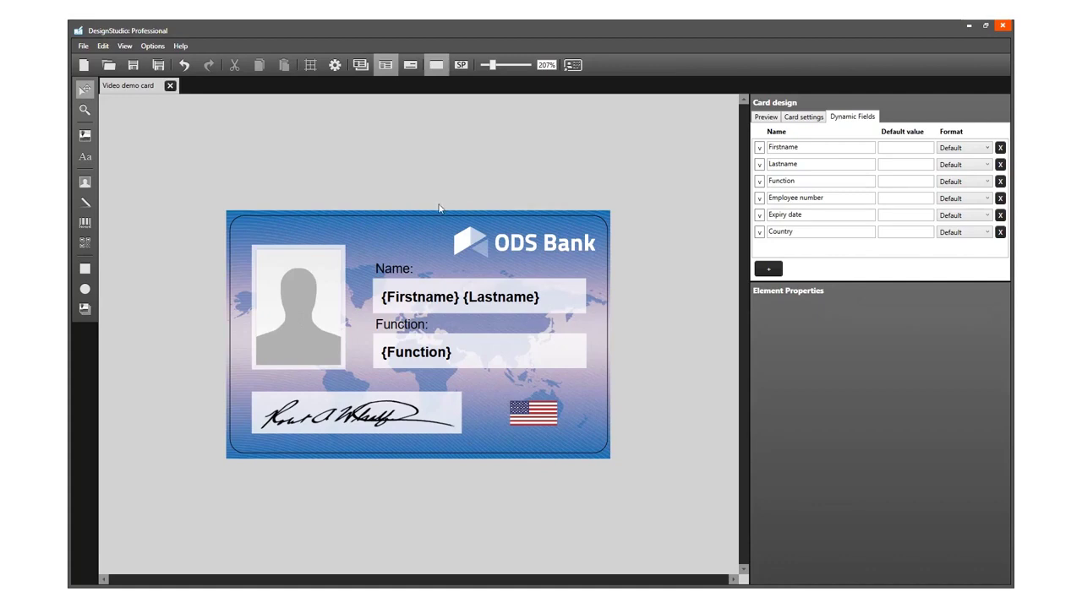
{"action": "left_click", "coordinate": [361, 65]}
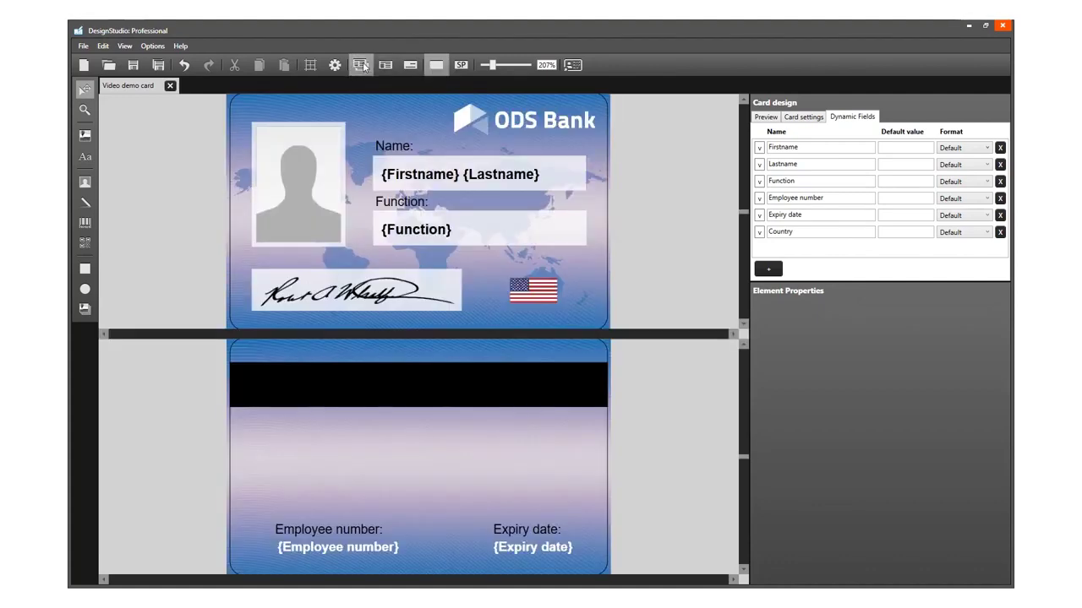
{"action": "left_click_drag", "start_coordinate": [494, 65], "coordinate": [488, 66]}
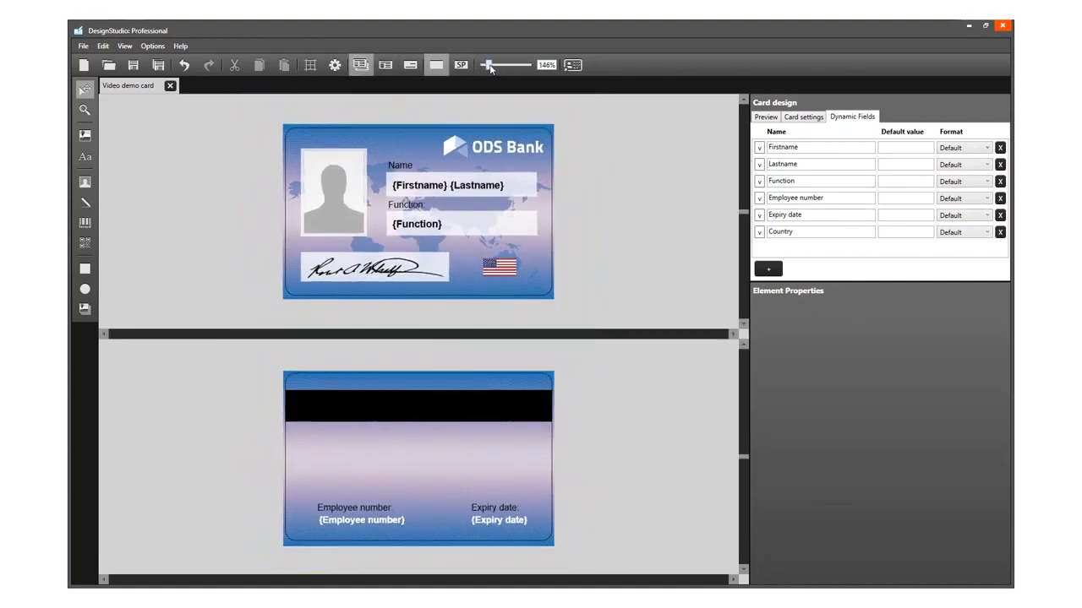